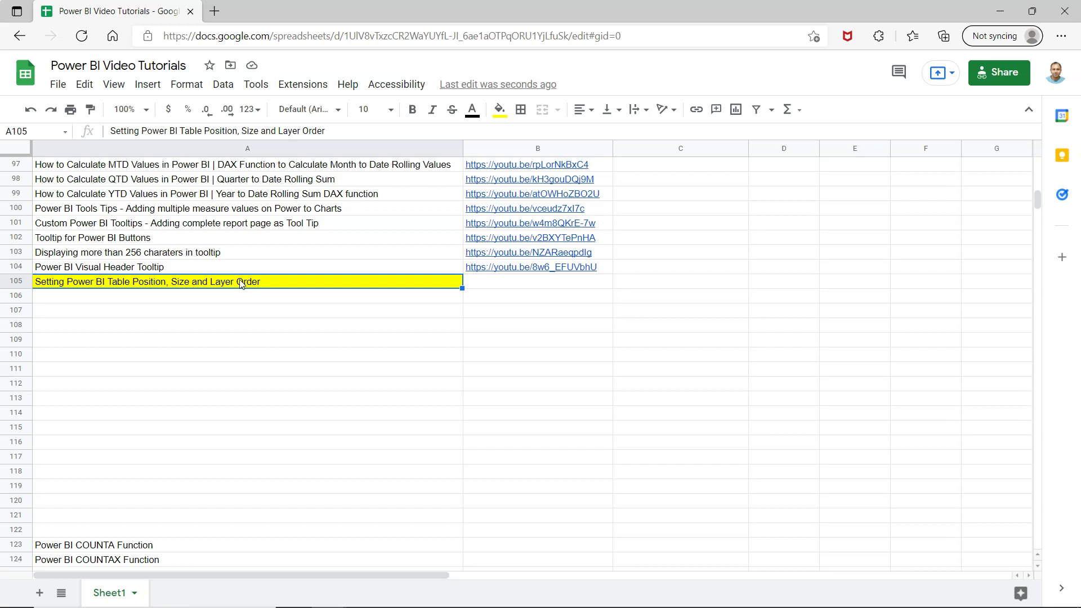
Select the Sub-Category, Sales and Profit table on Page 2 and widen it until Profit values show fully.
scroll(240, 283, "up", 2)
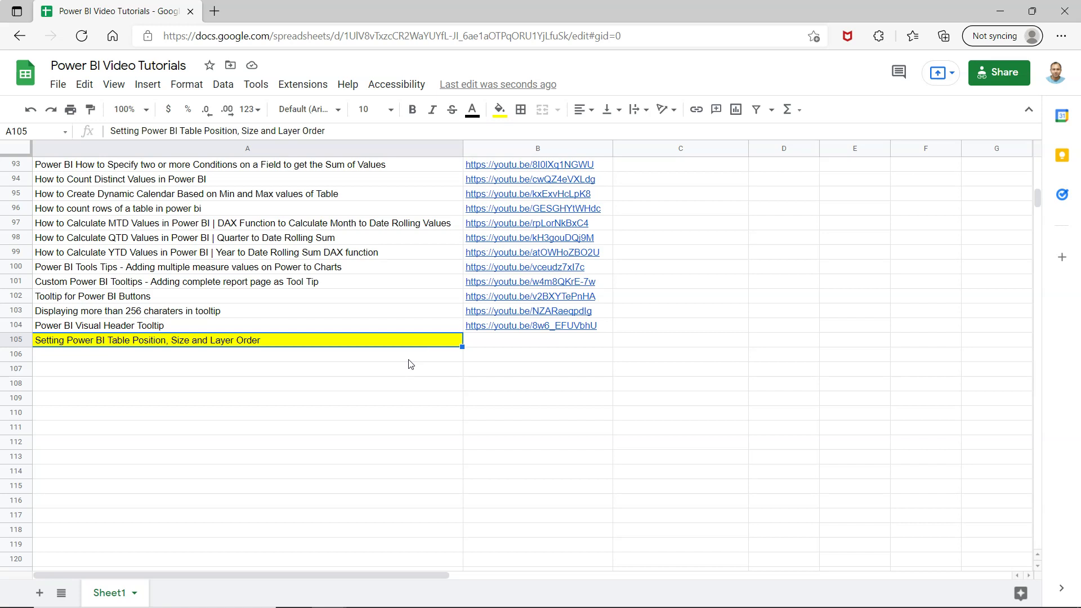
left_click(570, 594)
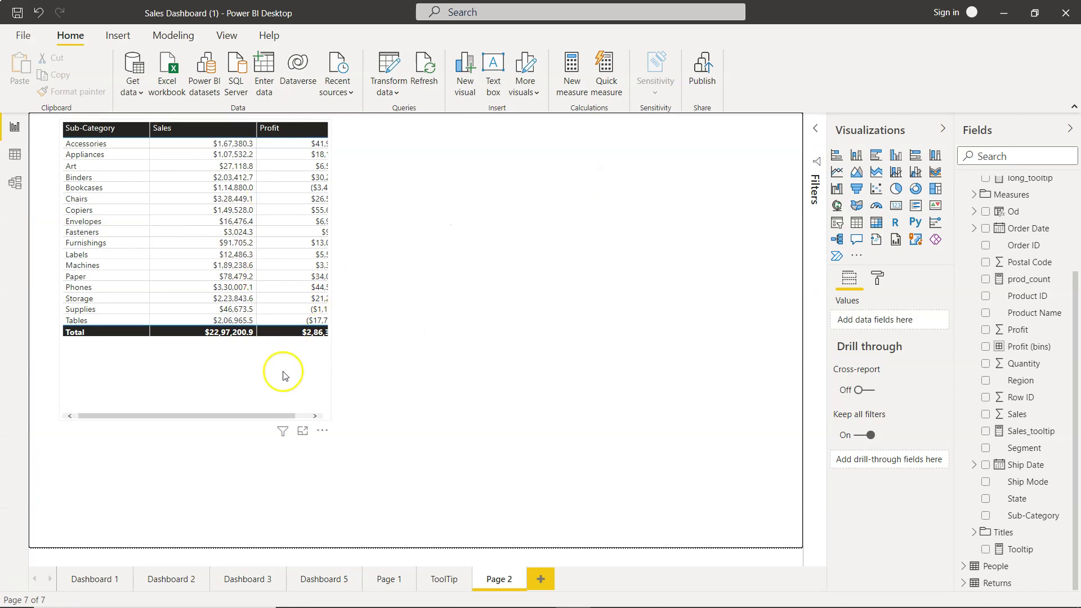
left_click(280, 383)
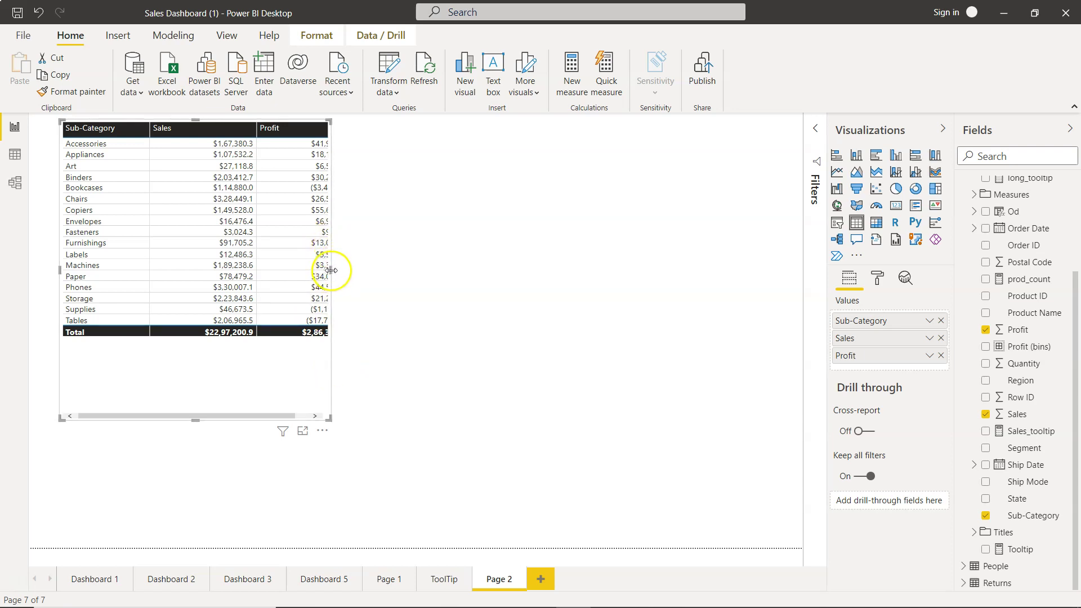
mouse_move(333, 275)
left_mouse_down()
mouse_move(376, 273)
mouse_move(349, 271)
left_mouse_up()
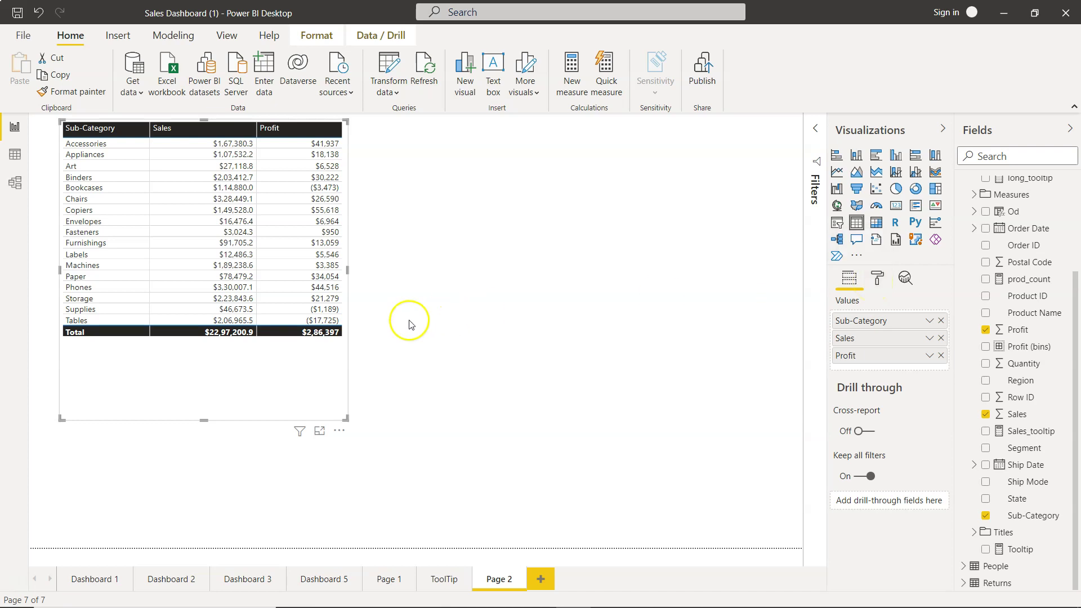
Open the table's Format pane and expand the General position and size settings.
left_click(874, 282)
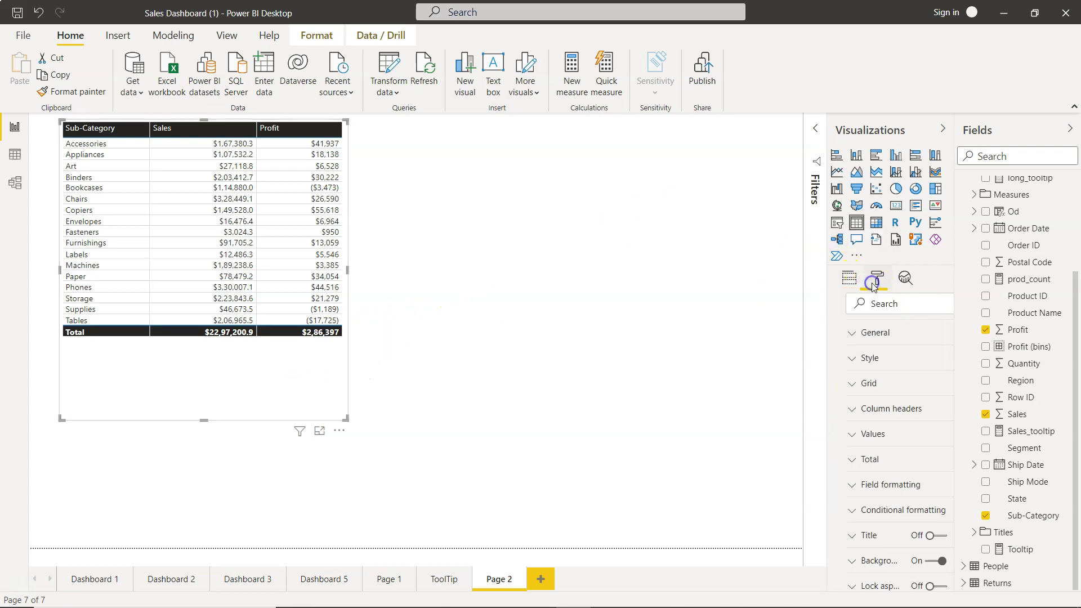
left_click(842, 338)
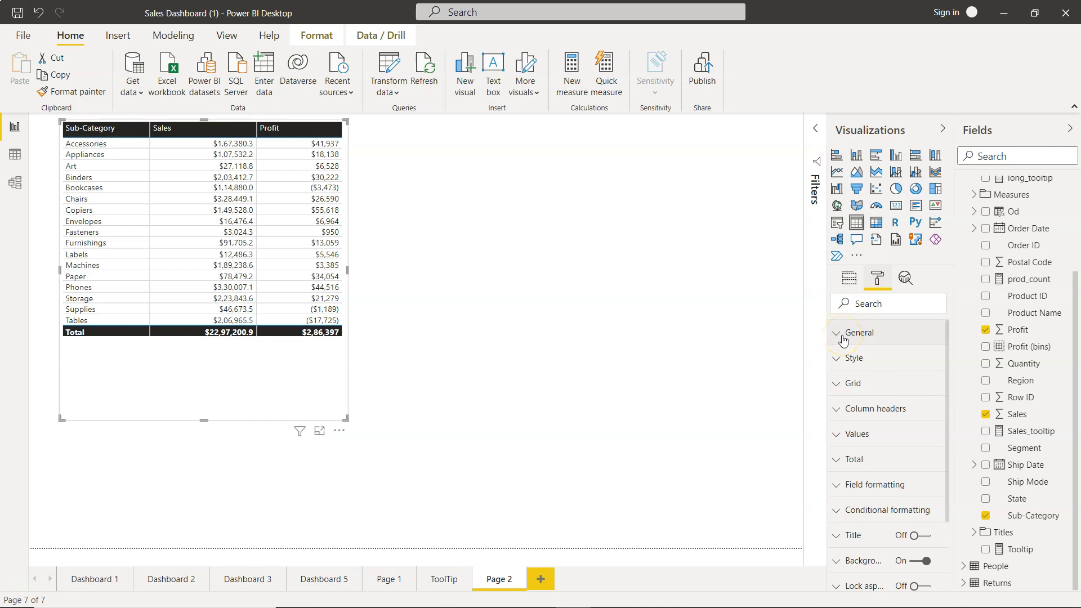
left_click(843, 340)
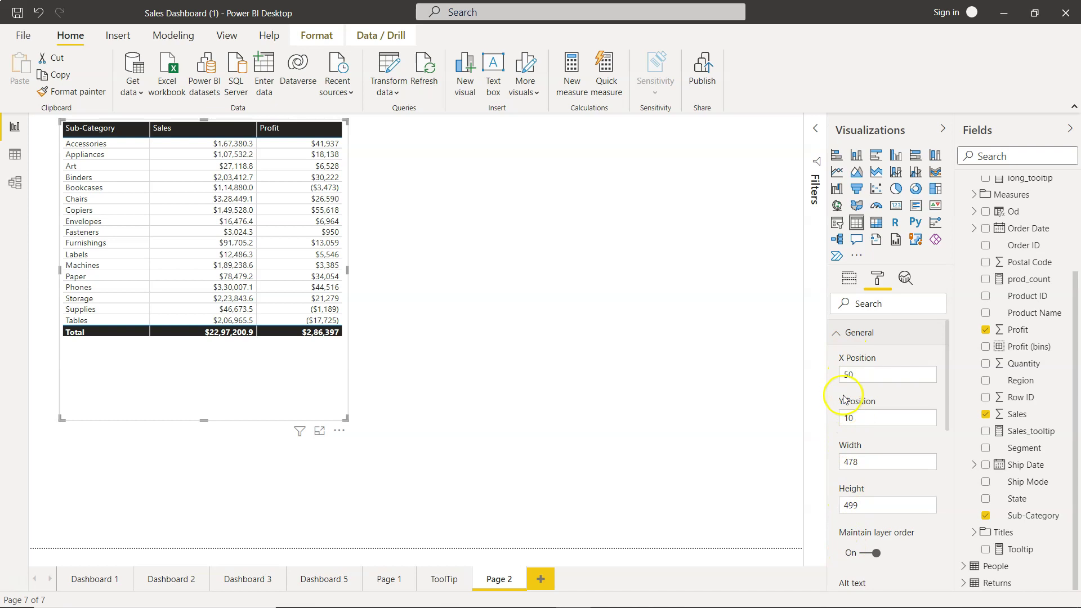
Set the table's X Position to 100 and Y Position to 40.
left_click(844, 368)
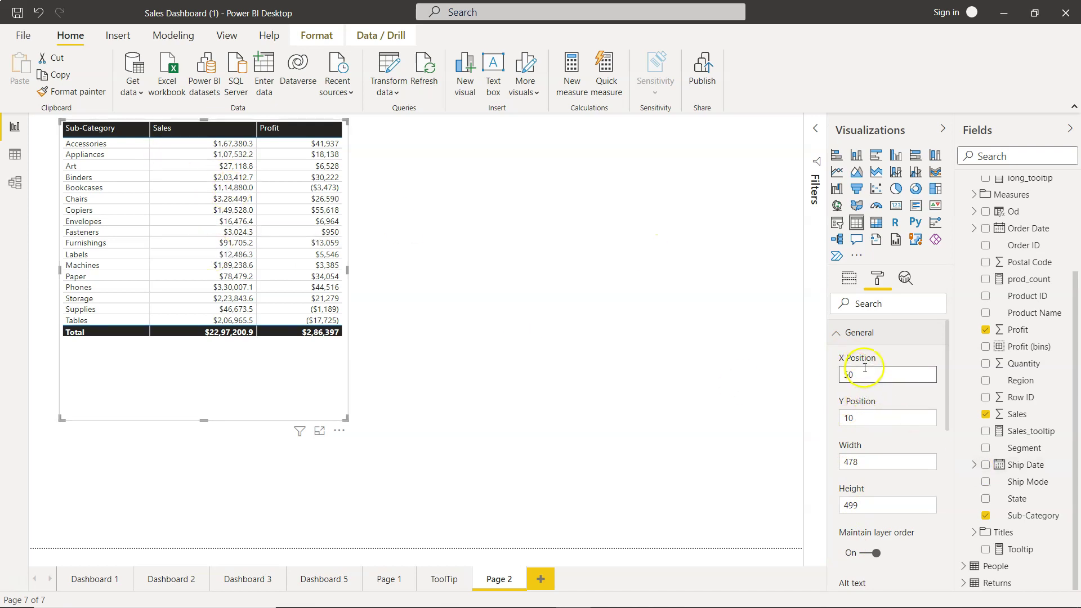
double_click(865, 368)
type("100")
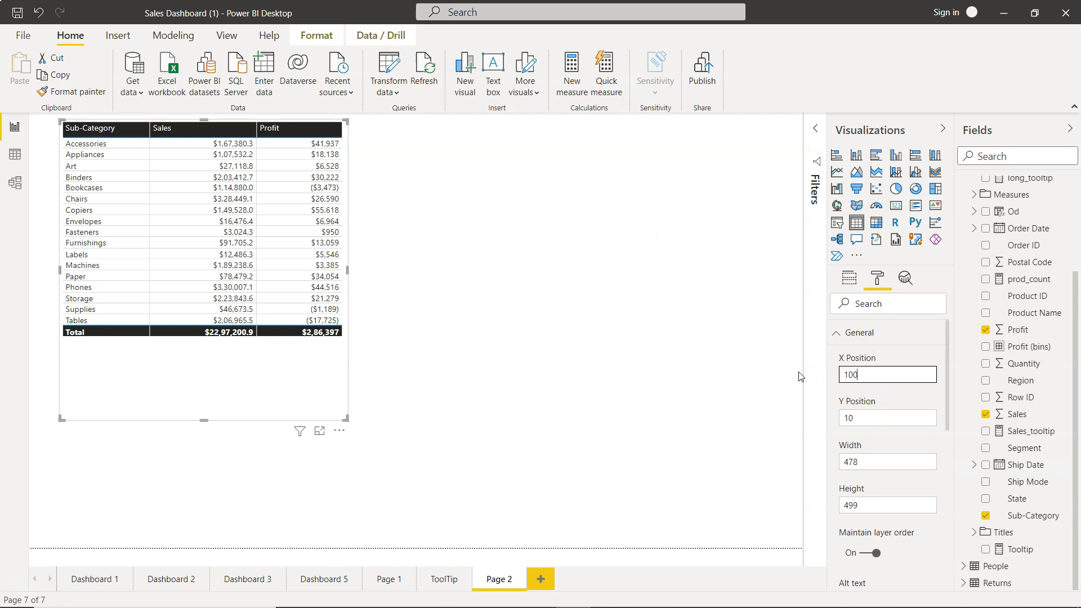
key("Tab")
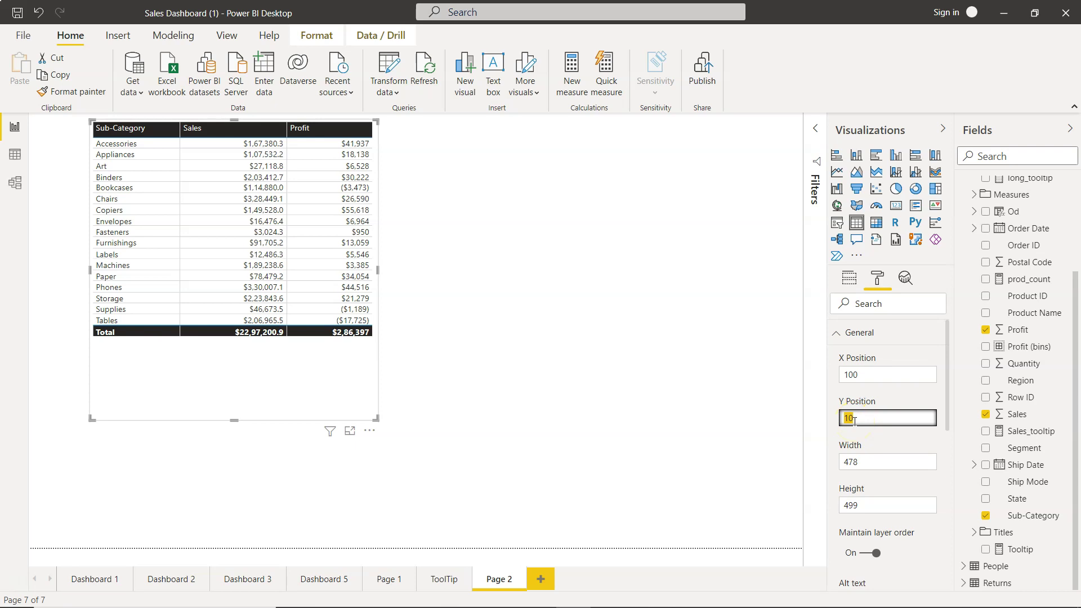
type("50")
key("Tab")
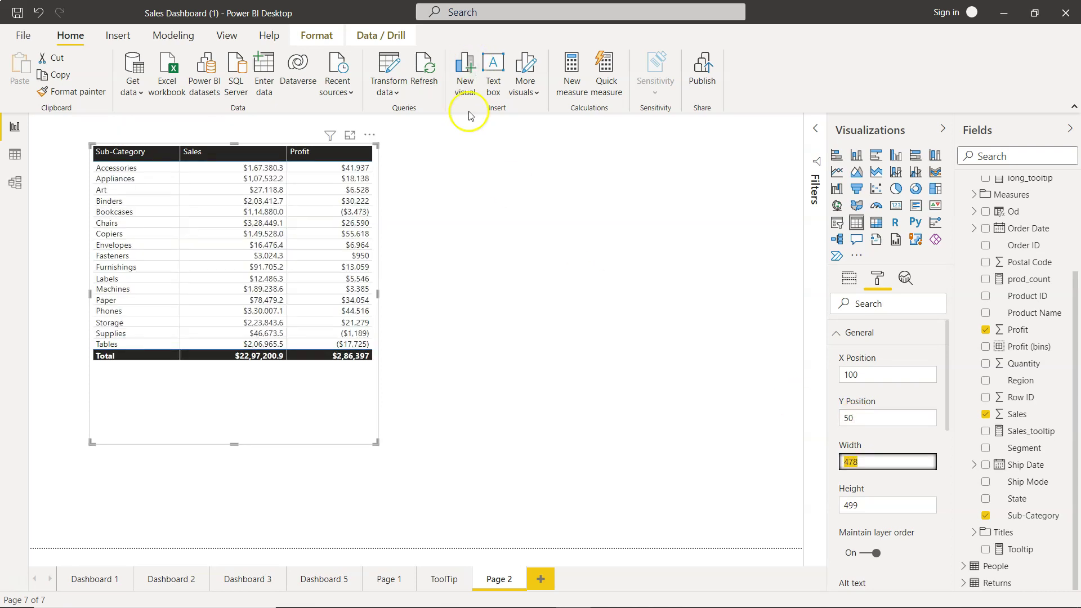
left_click(874, 424)
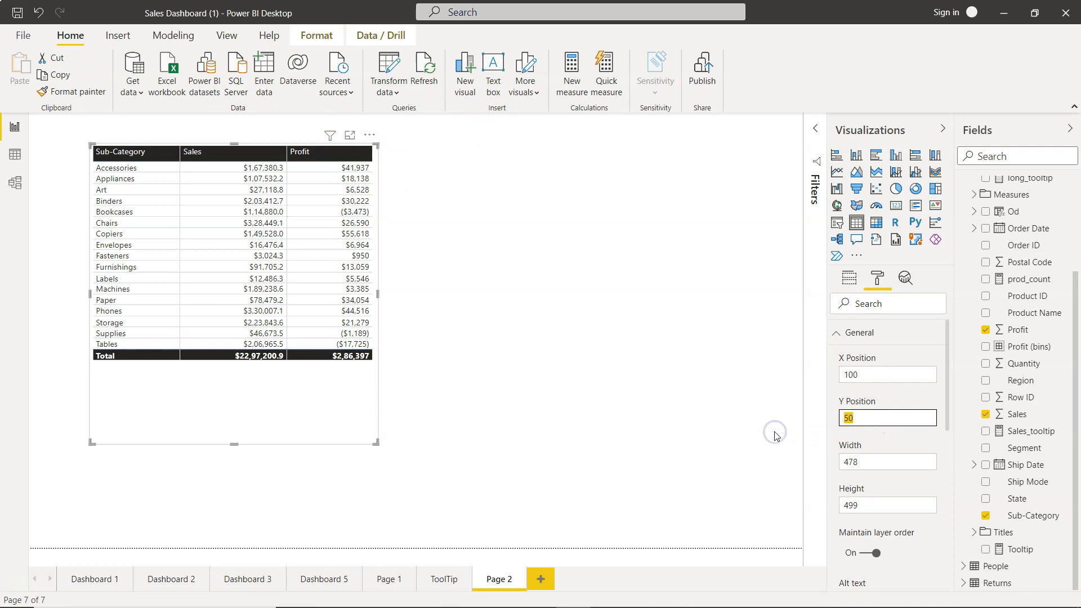
type("40")
key("Tab")
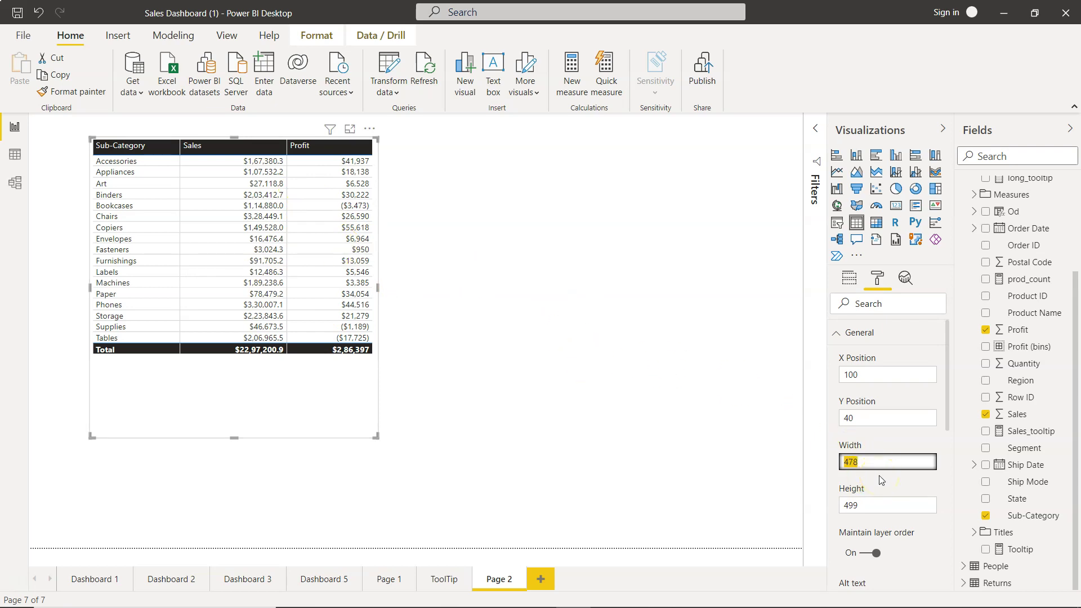
Keep the table's Width at 478 after trying 500.
type("500")
key("Tab")
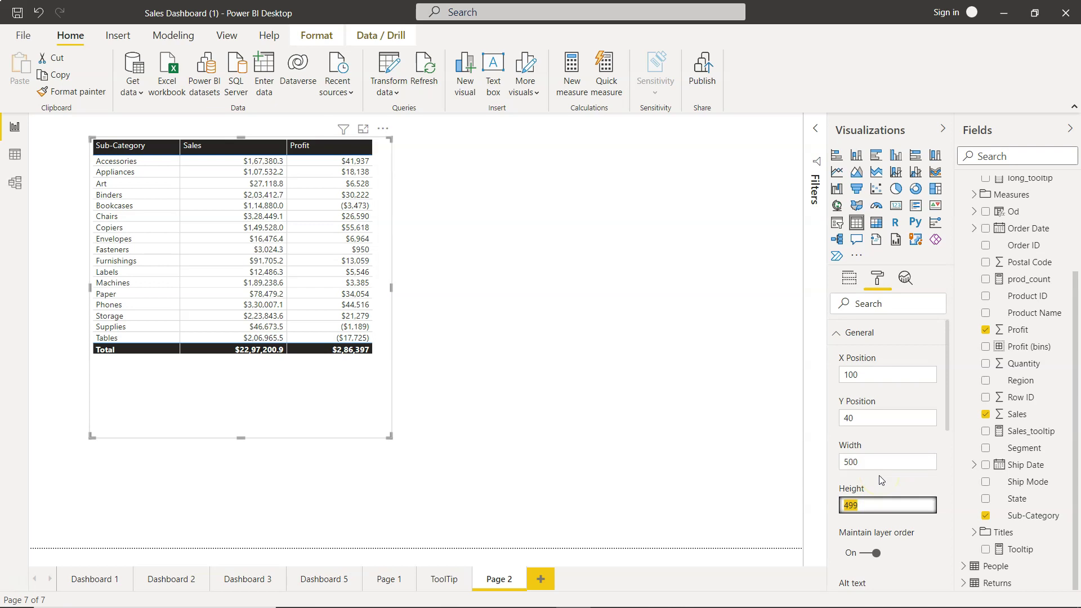
left_click(873, 462)
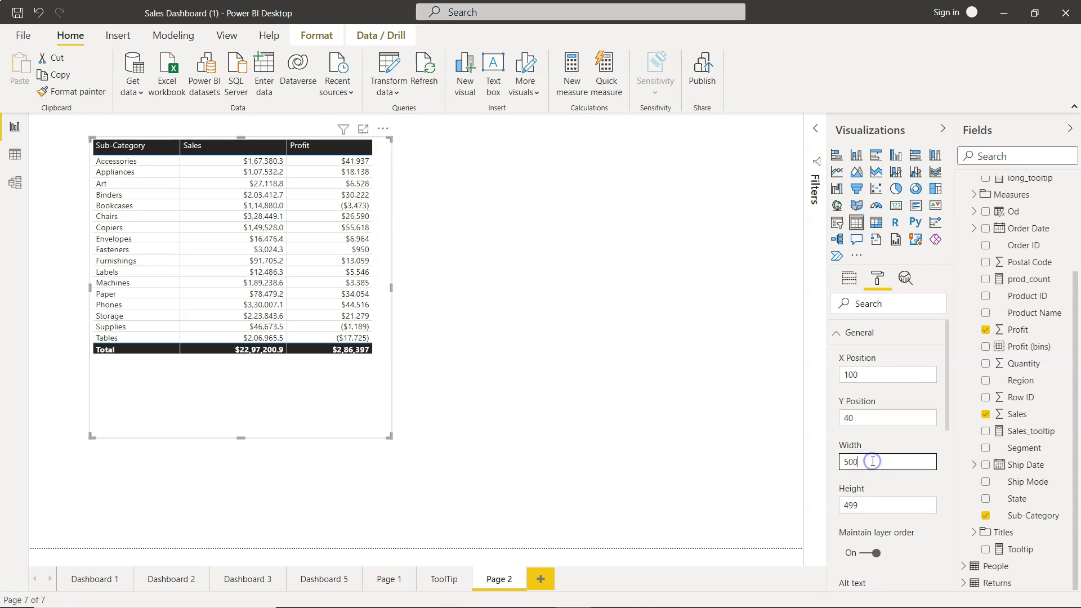
key("BackSpace")
key("BackSpace")
key("BackSpace")
type("478")
key("Tab")
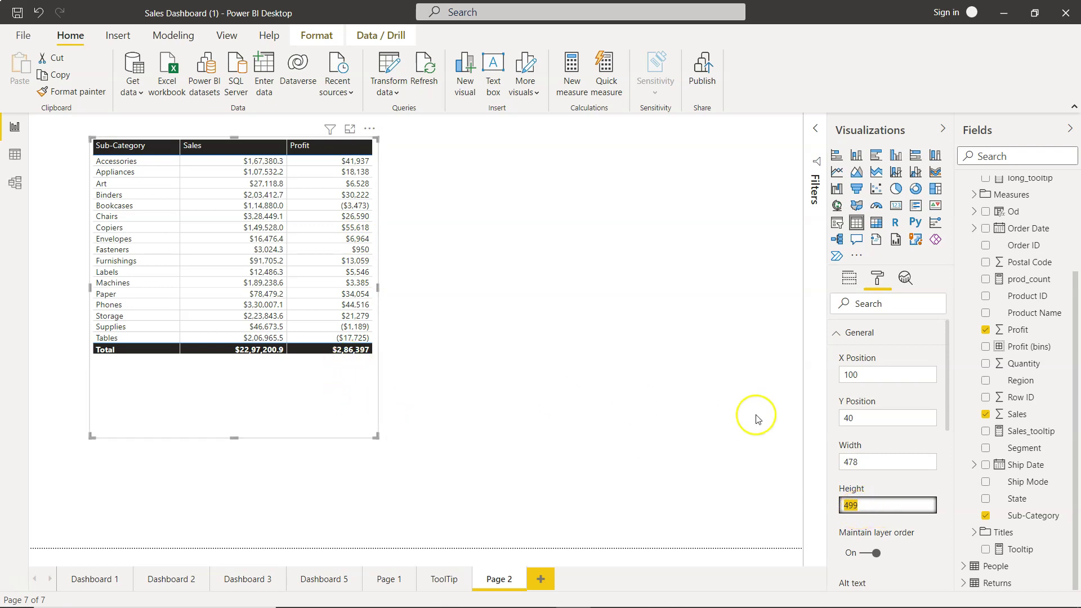
Reduce the table's Height to 380.
type("400")
key("Tab")
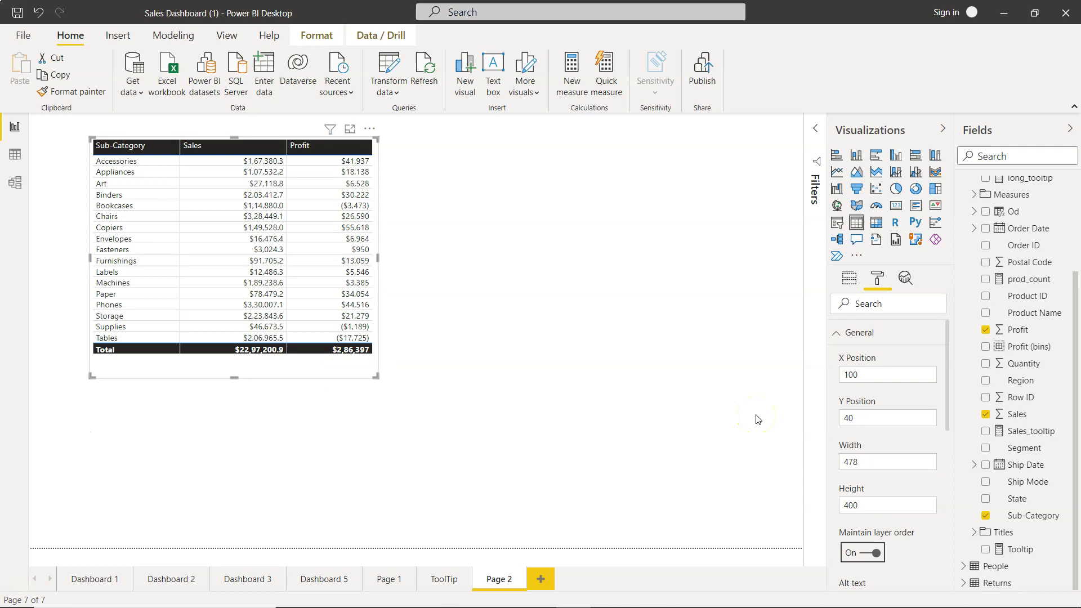
key("shift+Tab")
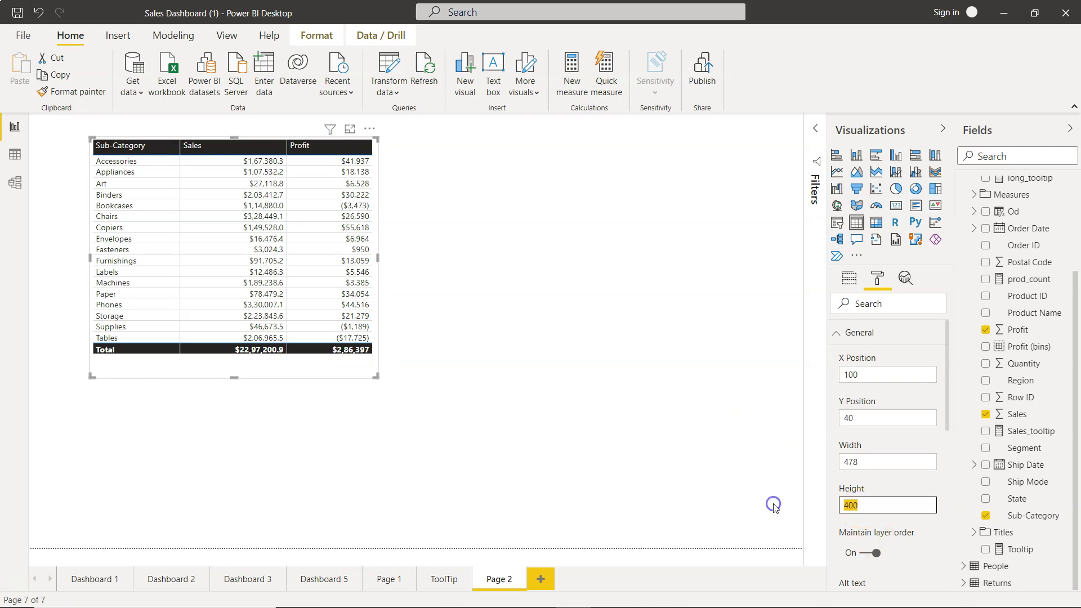
type("380")
key("Tab")
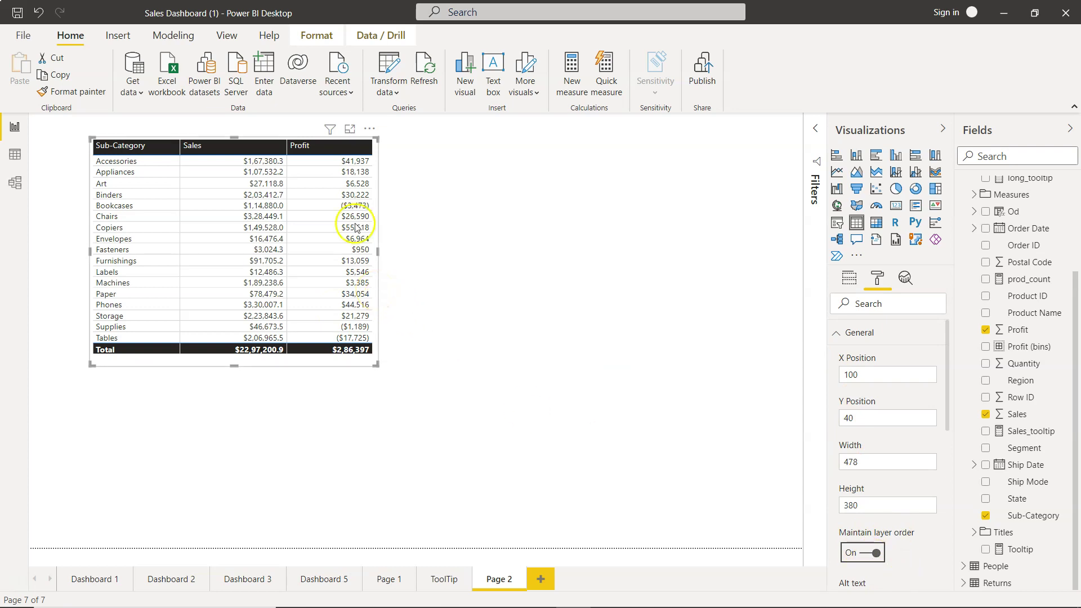
Show the layering options with Maintain layer order on, and bring the Alt text box into view.
left_click(318, 36)
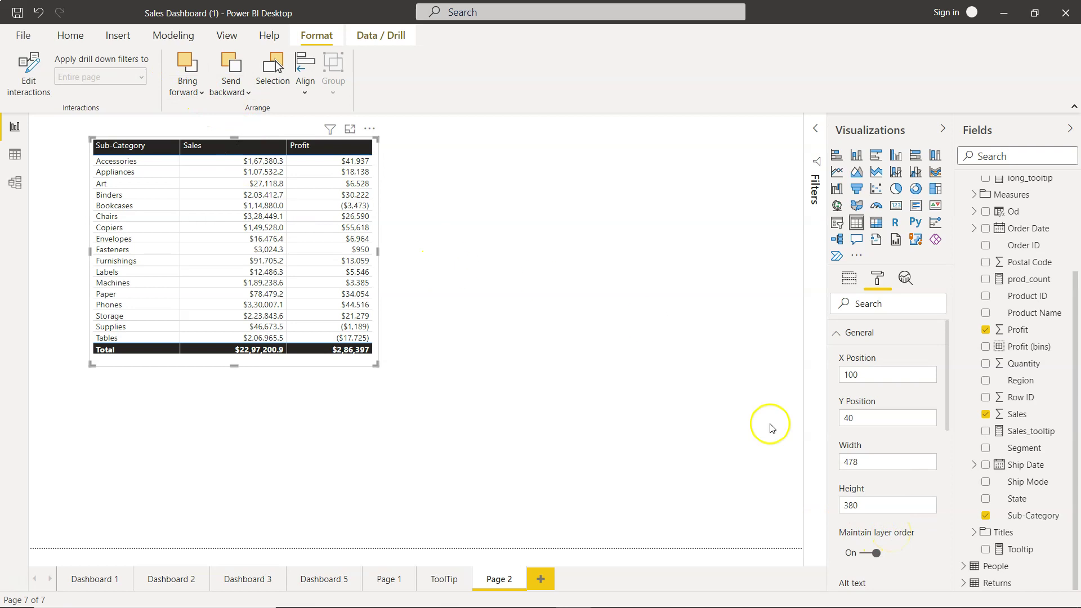
scroll(871, 545, "down", 3)
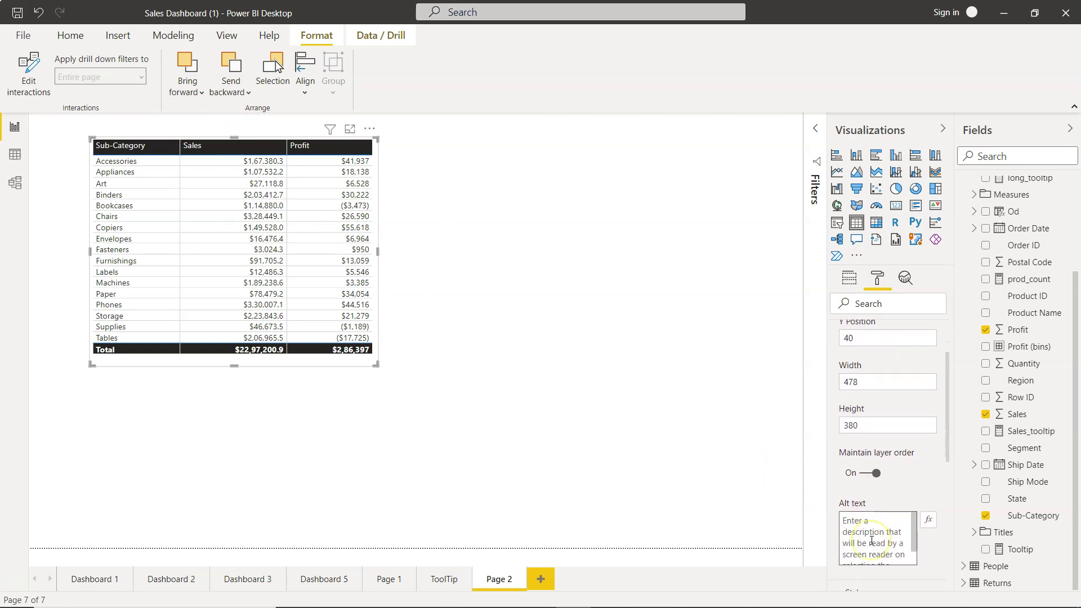
scroll(872, 541, "down", 1)
scroll(871, 540, "up", 1)
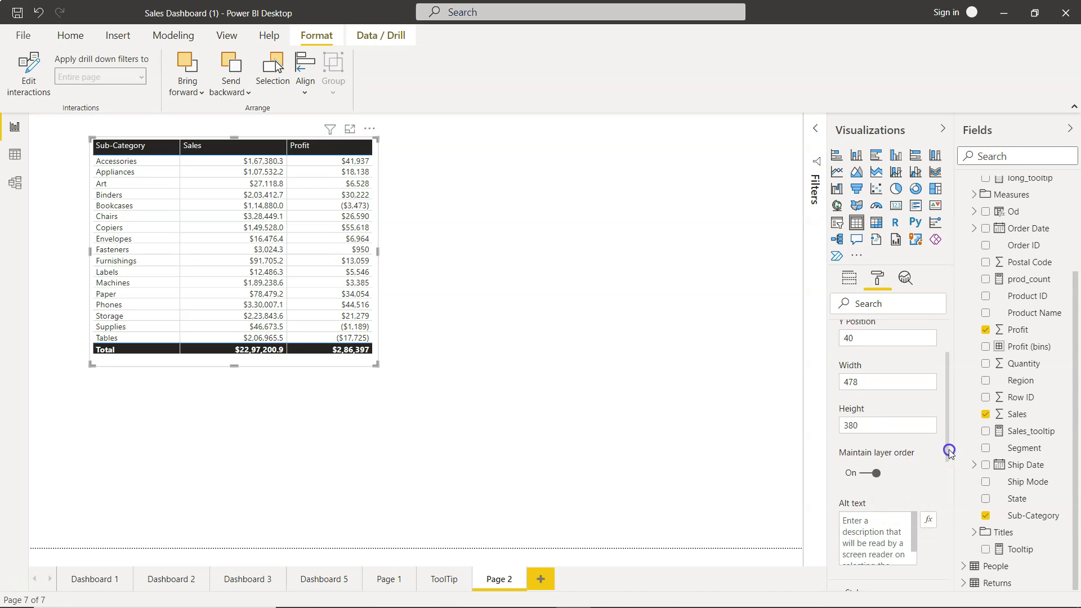
left_click_drag(949, 452, 948, 452)
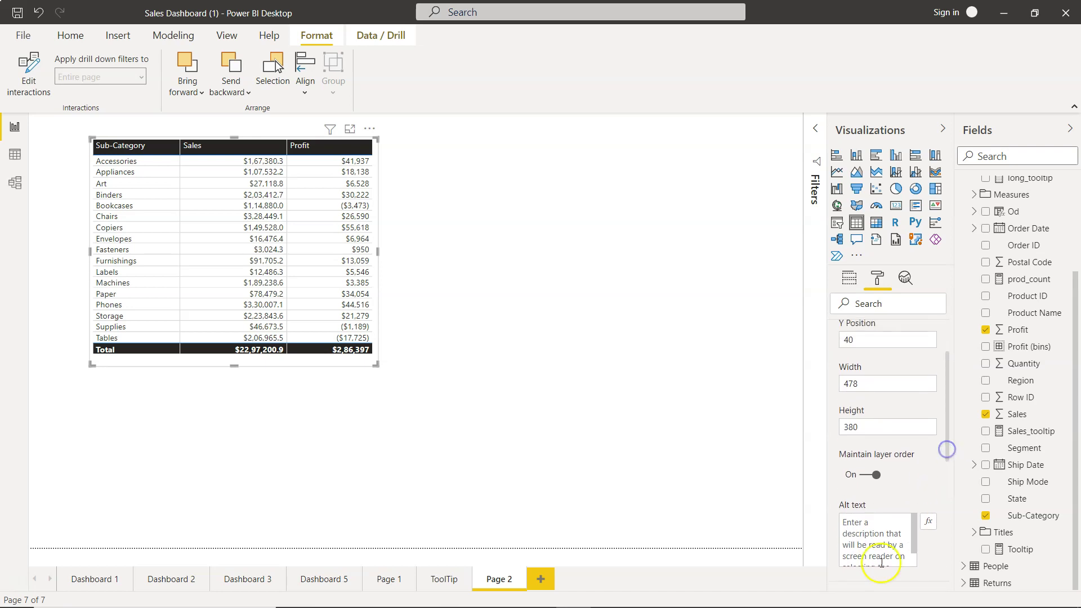
left_click(848, 524)
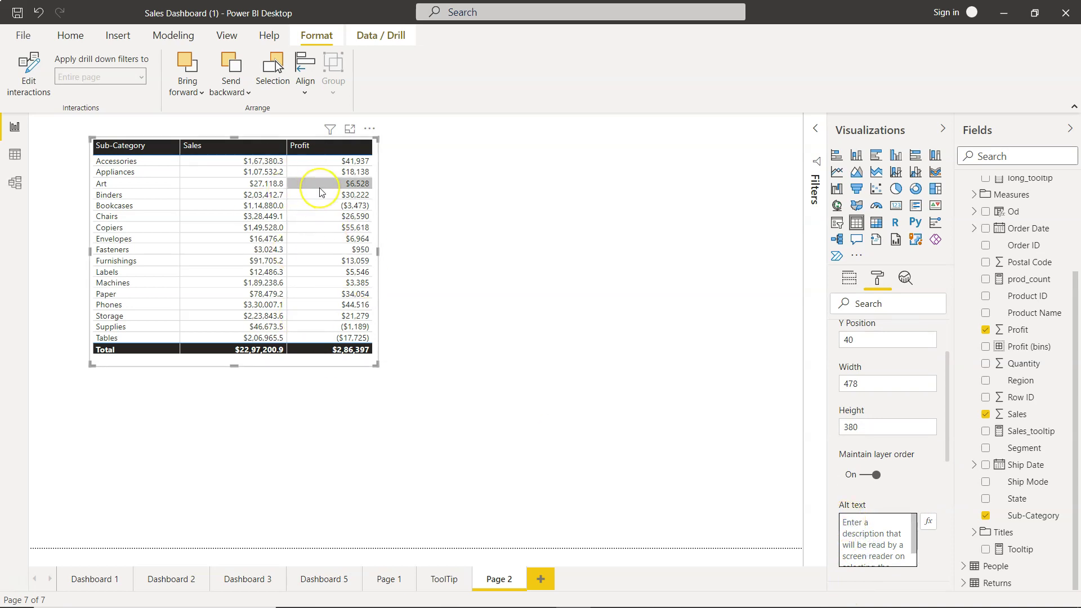
mouse_move(319, 192)
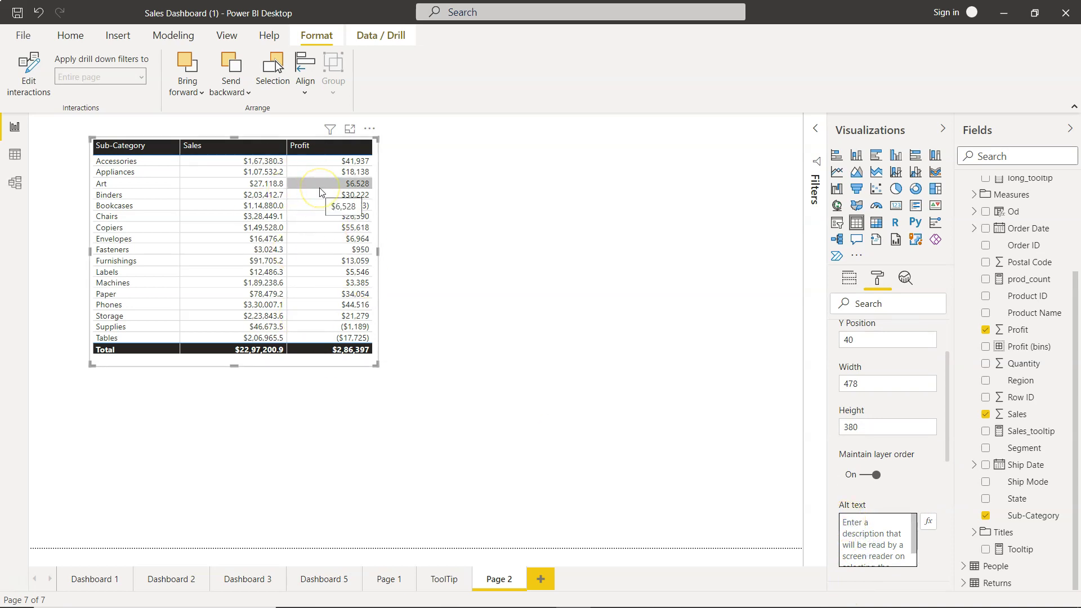
Enter the alt text 'This is a sales and profit table by product sub category.'.
left_click(862, 540)
type("This is a ")
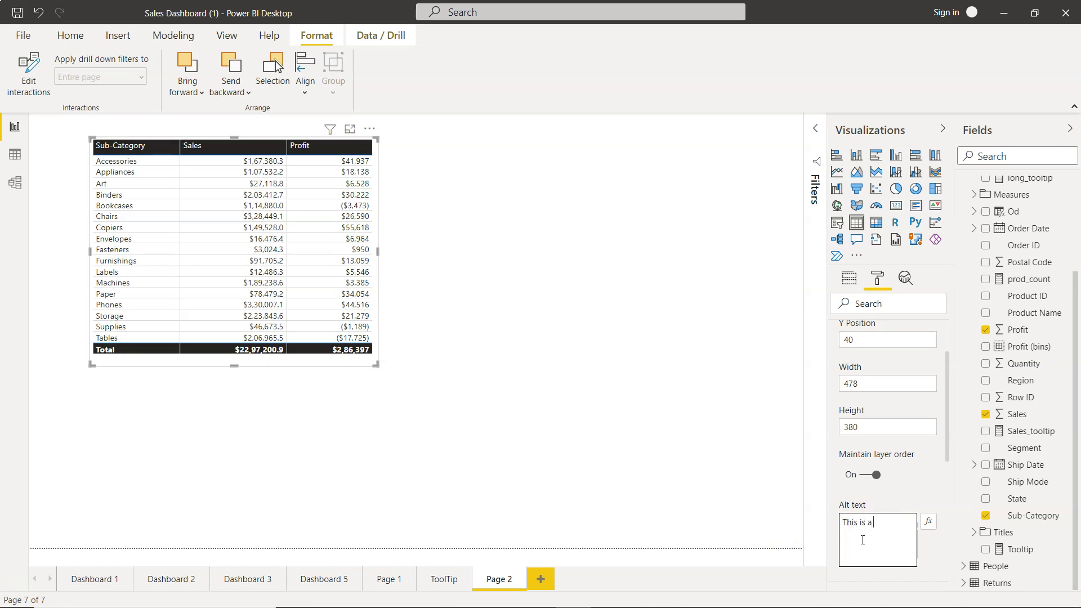
type("table")
key("BackSpace")
key("BackSpace")
key("BackSpace")
key("BackSpace")
type("ales and profit table by product sub category.")
left_click(840, 508)
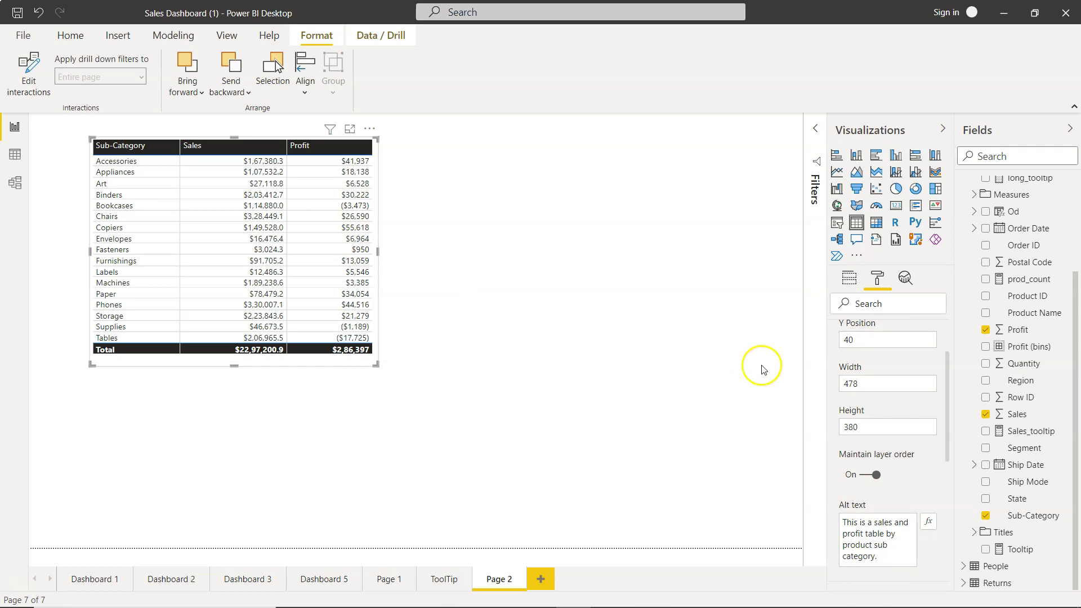
Collapse the General section so all Format pane sections are listed.
scroll(888, 425, "up", 3)
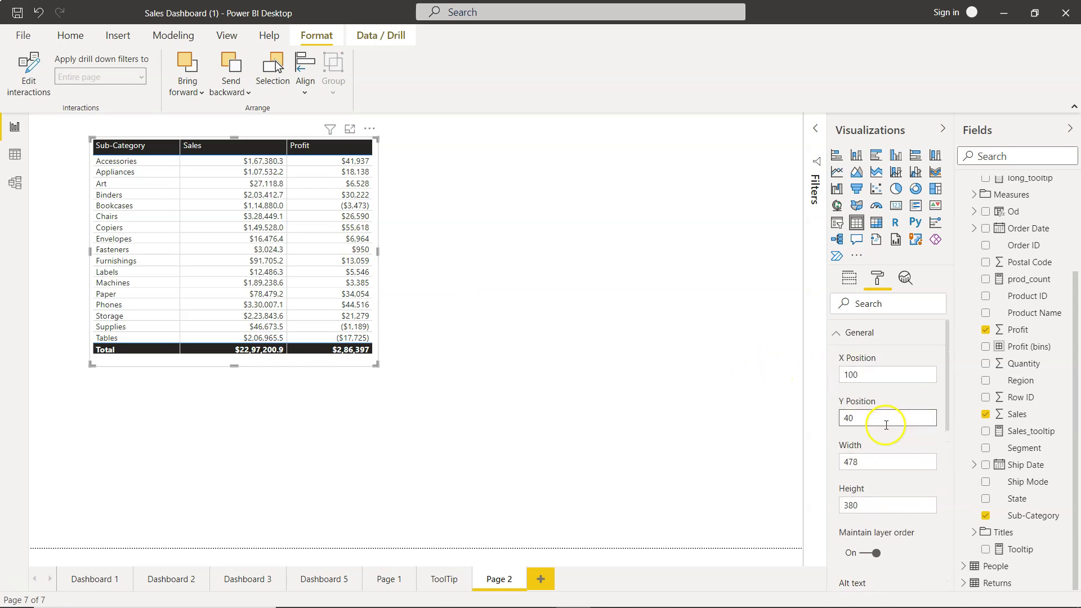
left_click(836, 333)
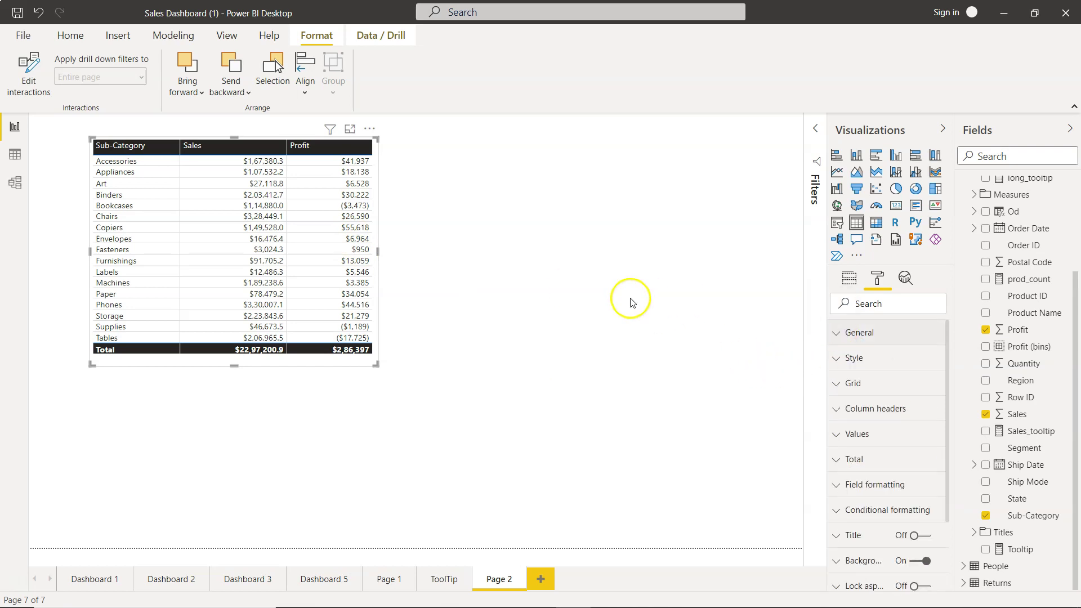